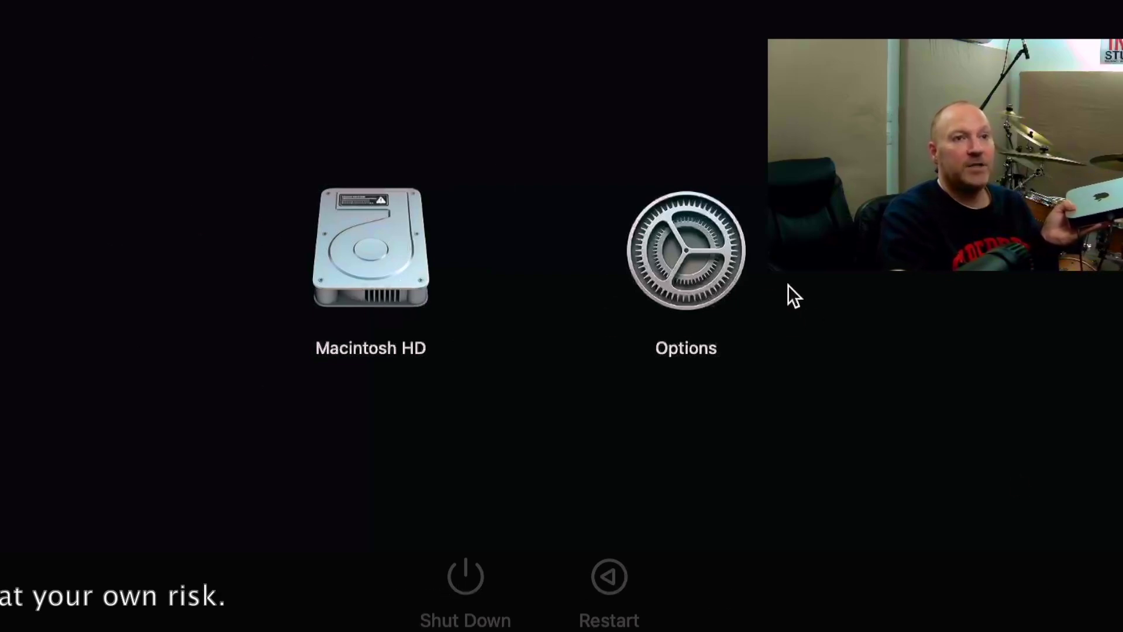
Select the Options gear entry instead of Macintosh HD and continue into macOS Recovery.
left_click(706, 266)
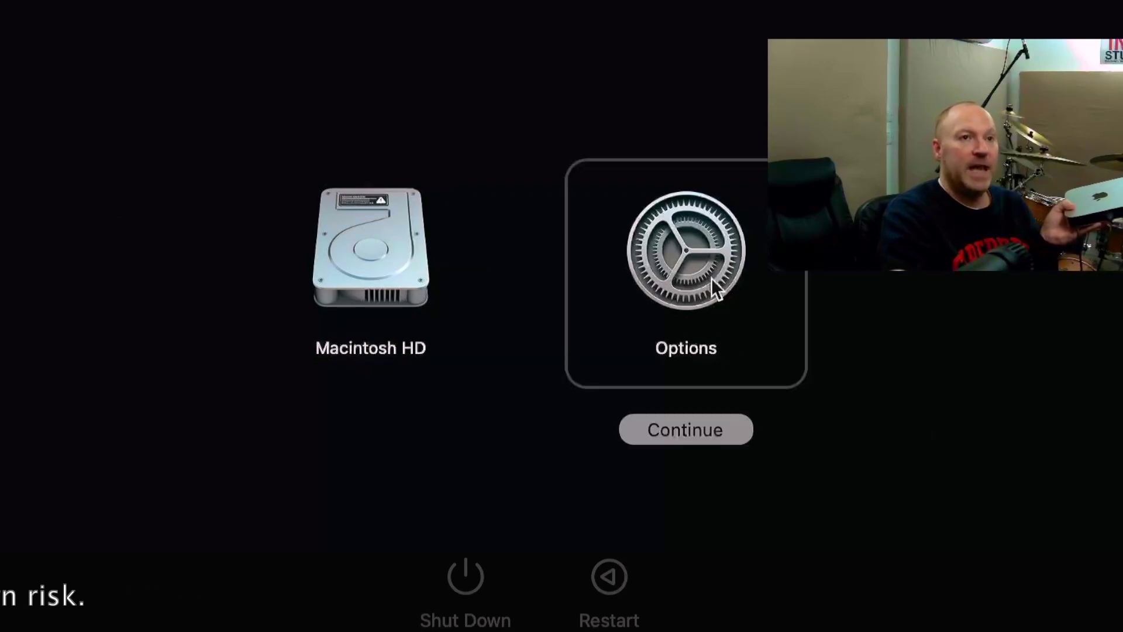
left_click(731, 436)
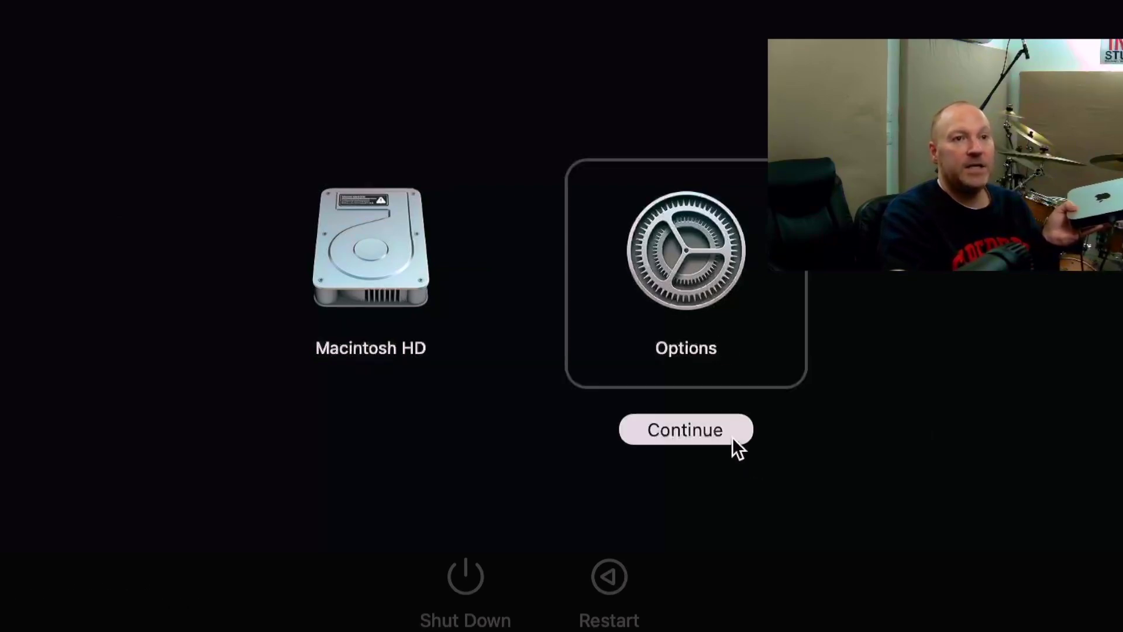
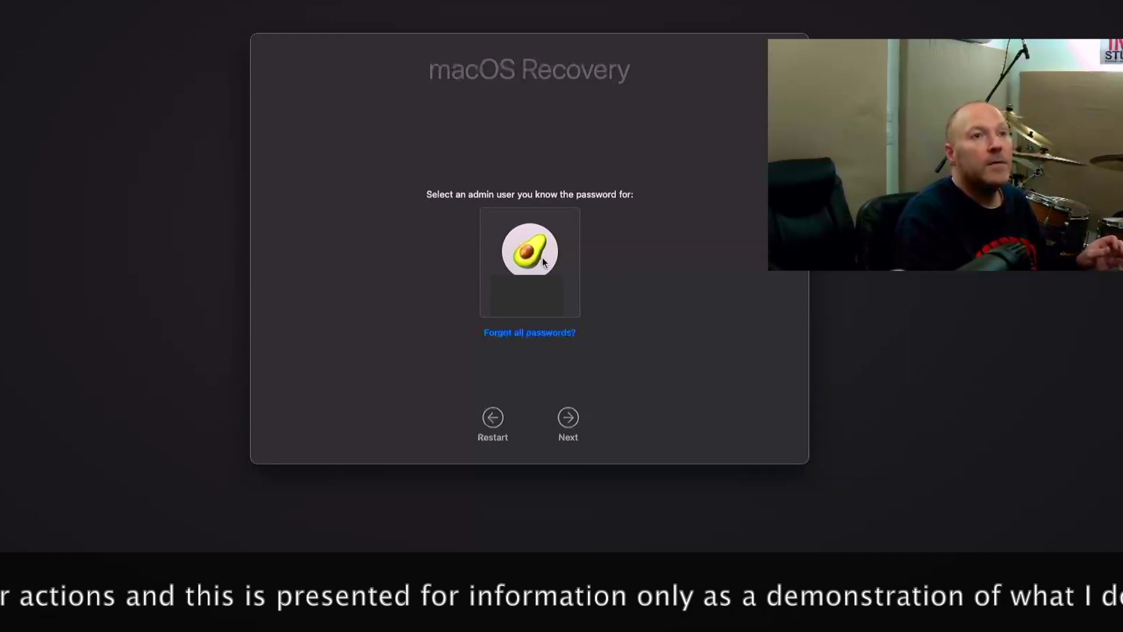
Sign in to macOS Recovery as the admin user and launch Disk Utility.
left_click(572, 419)
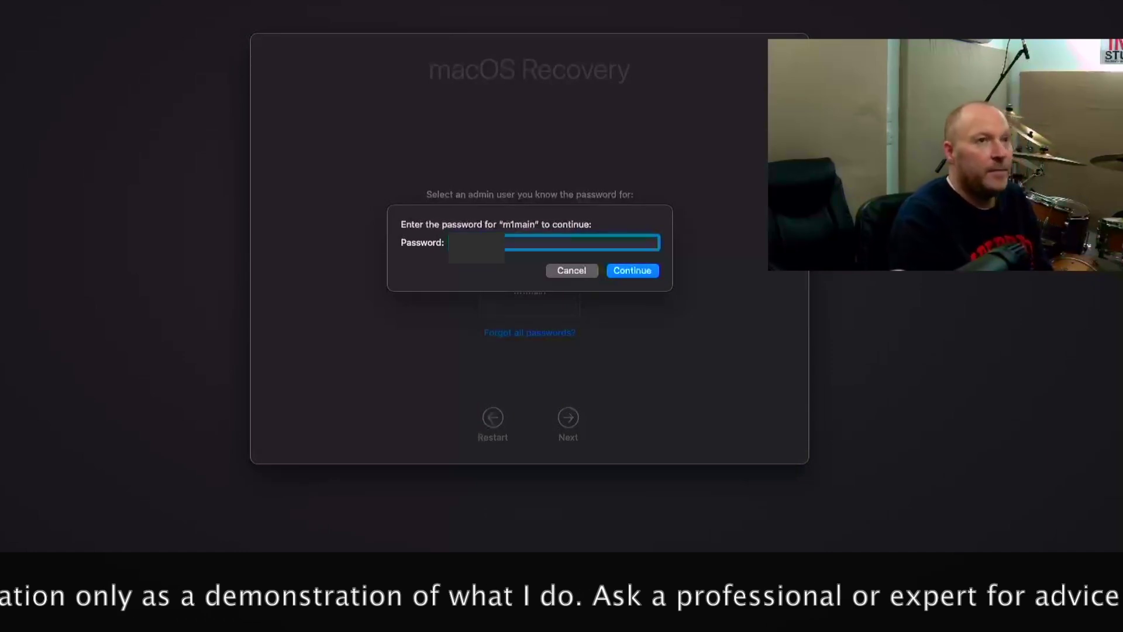
key("Return")
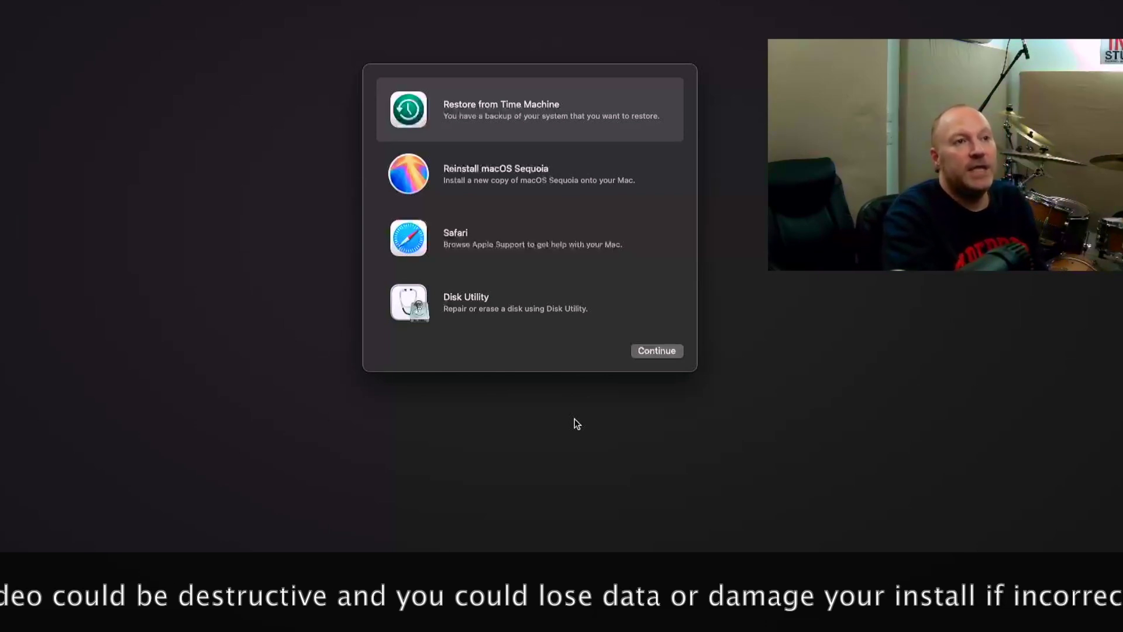
key("Down")
key("Down")
key("Down")
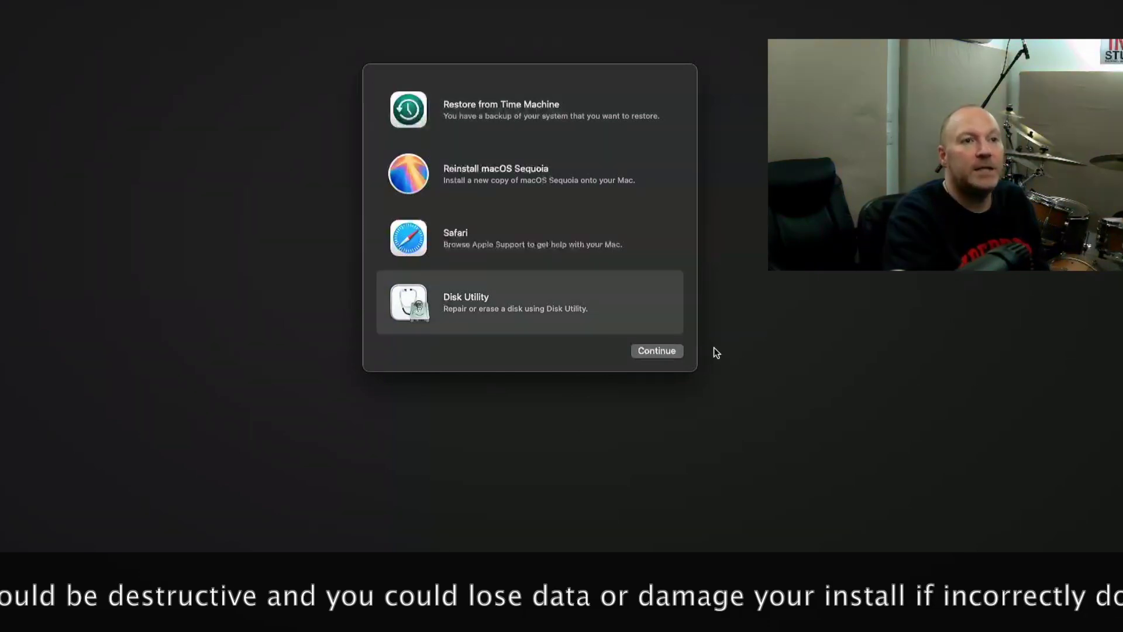
left_click(663, 350)
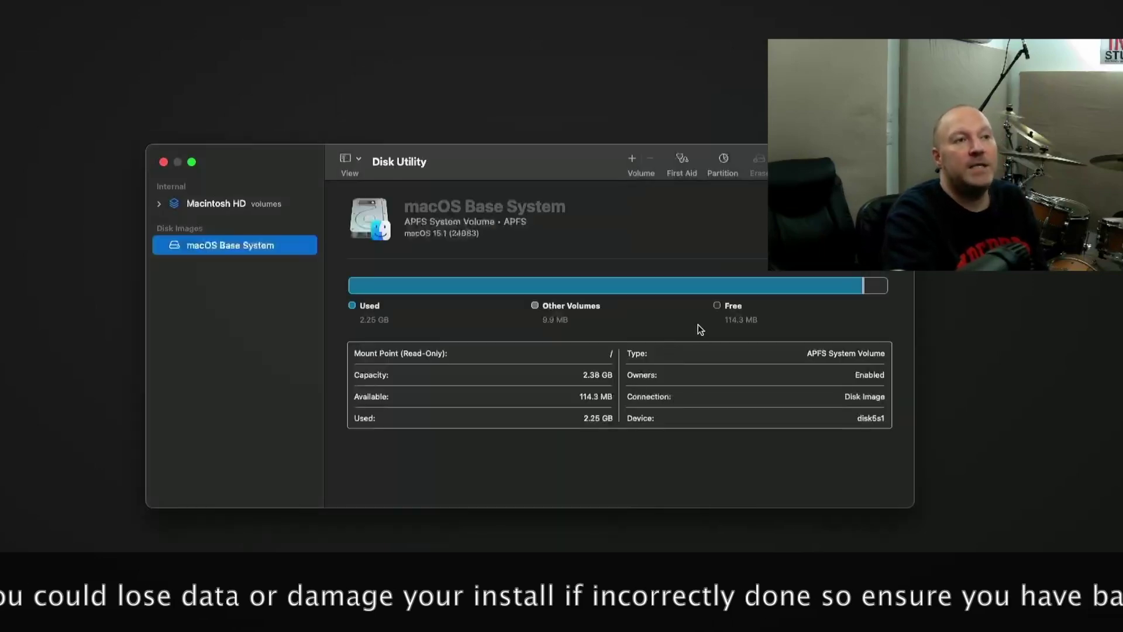
Select Macintosh HD, move the window left, and show the APPLE SSD's partition layout.
left_click(204, 205)
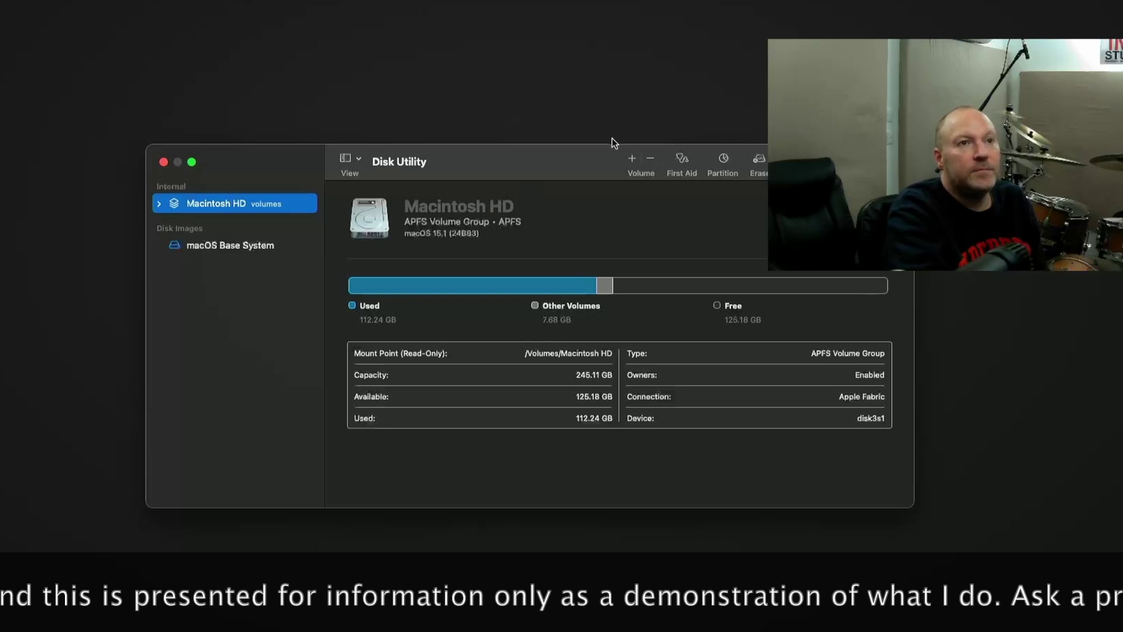
left_click_drag(591, 151, 440, 155)
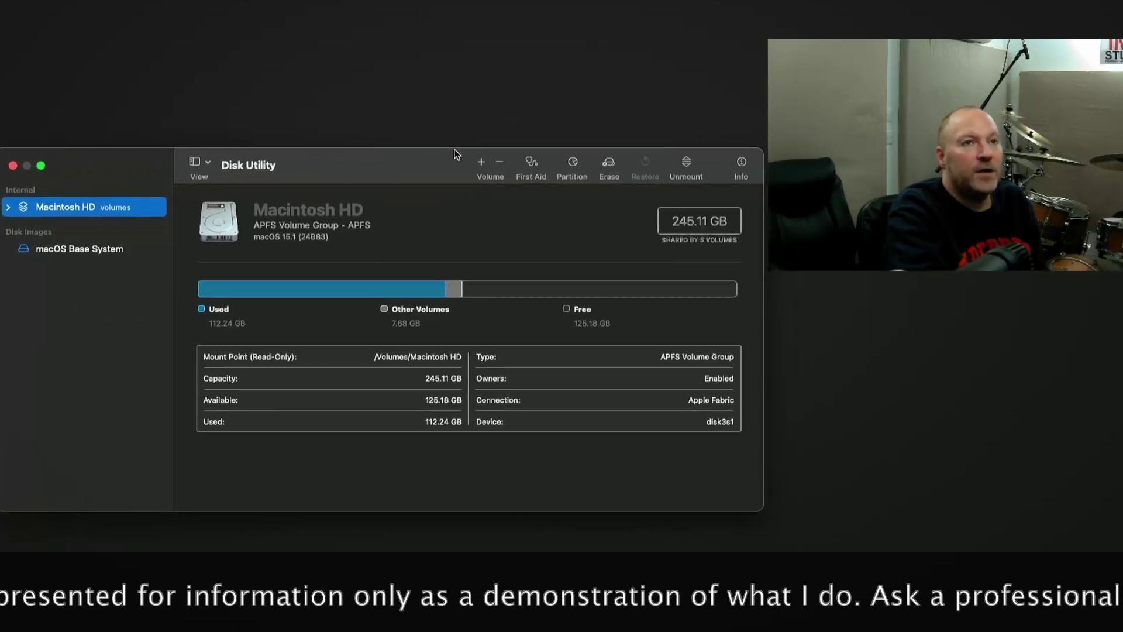
left_click(576, 162)
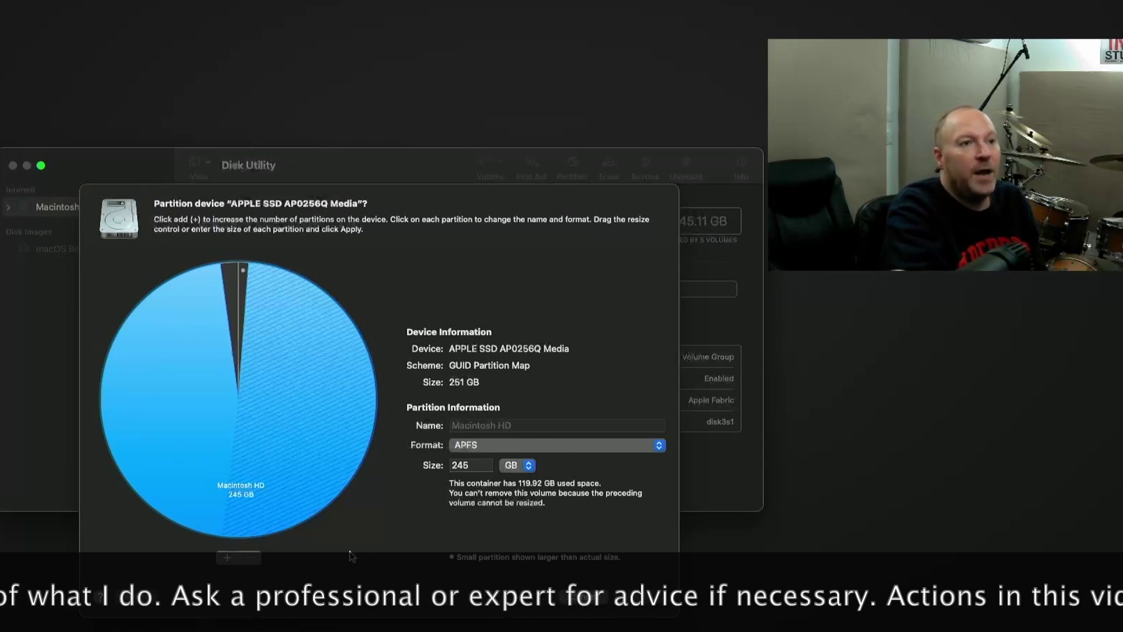
Add a new volume to the Macintosh HD APFS container instead of a partition.
left_click(229, 559)
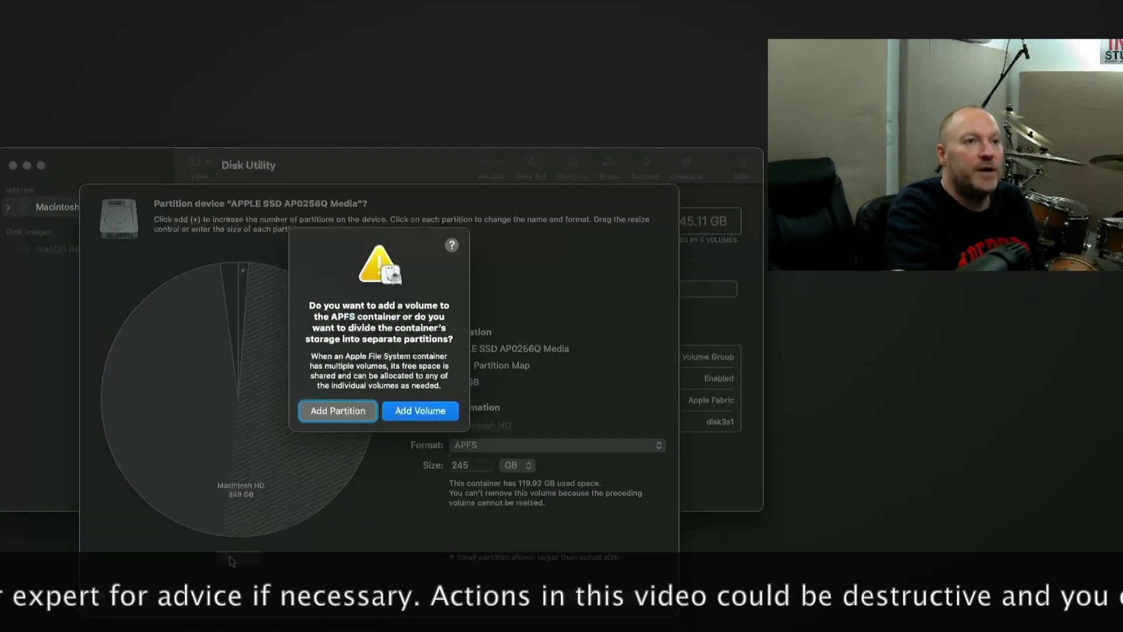
left_click(413, 413)
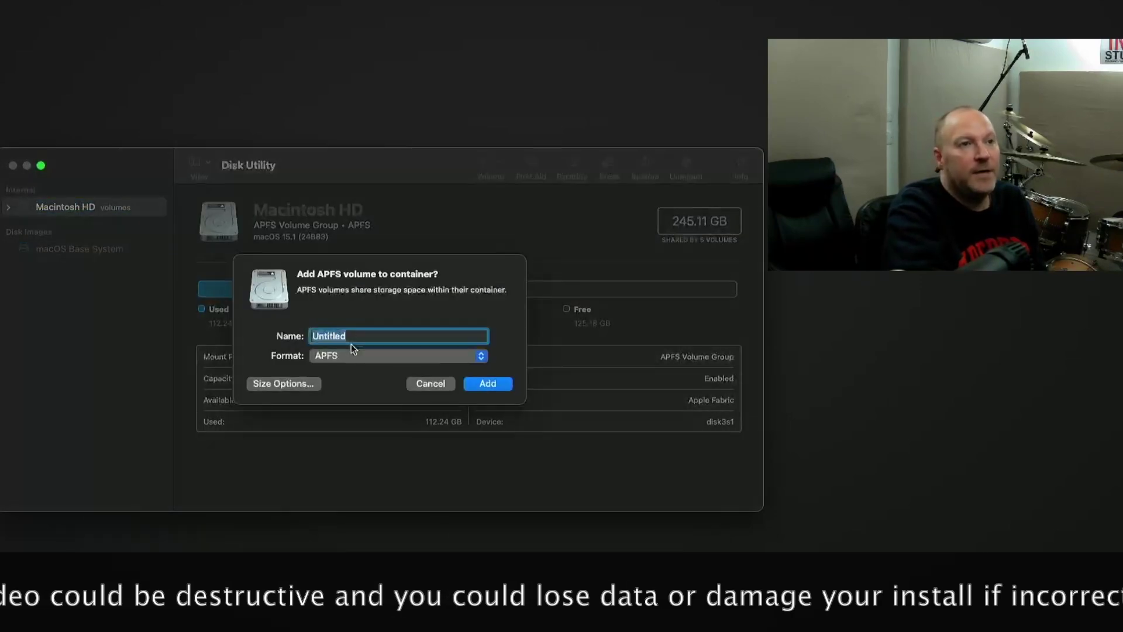
Rename the volume from Untitled to 'test partition', add it, and dismiss the completion notice.
left_click(352, 337)
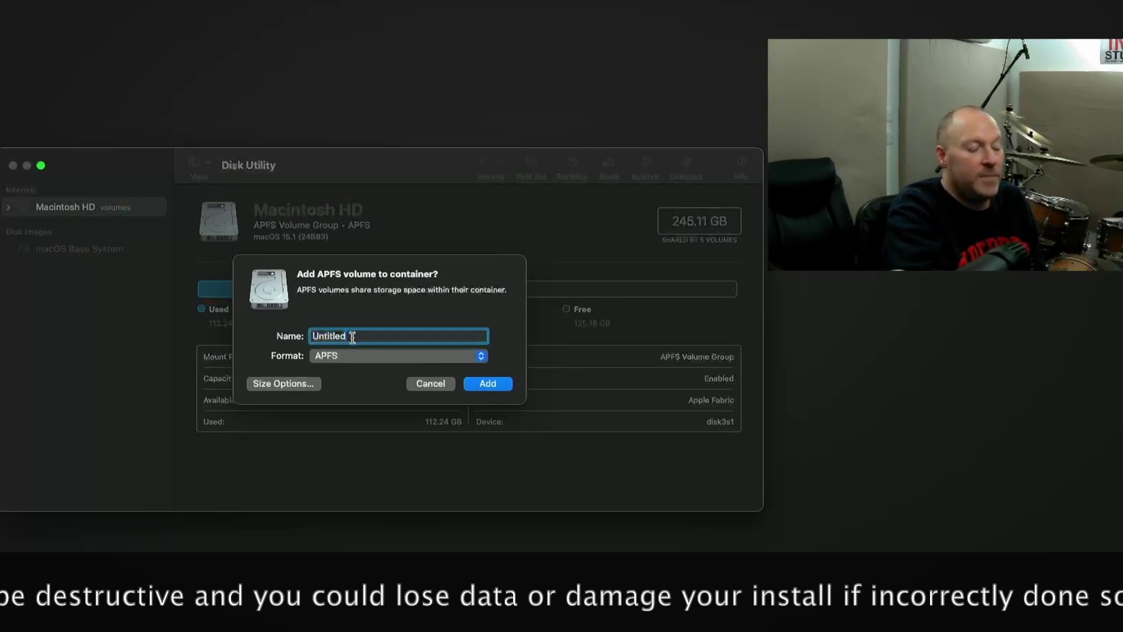
key("BackSpace")
key("BackSpace")
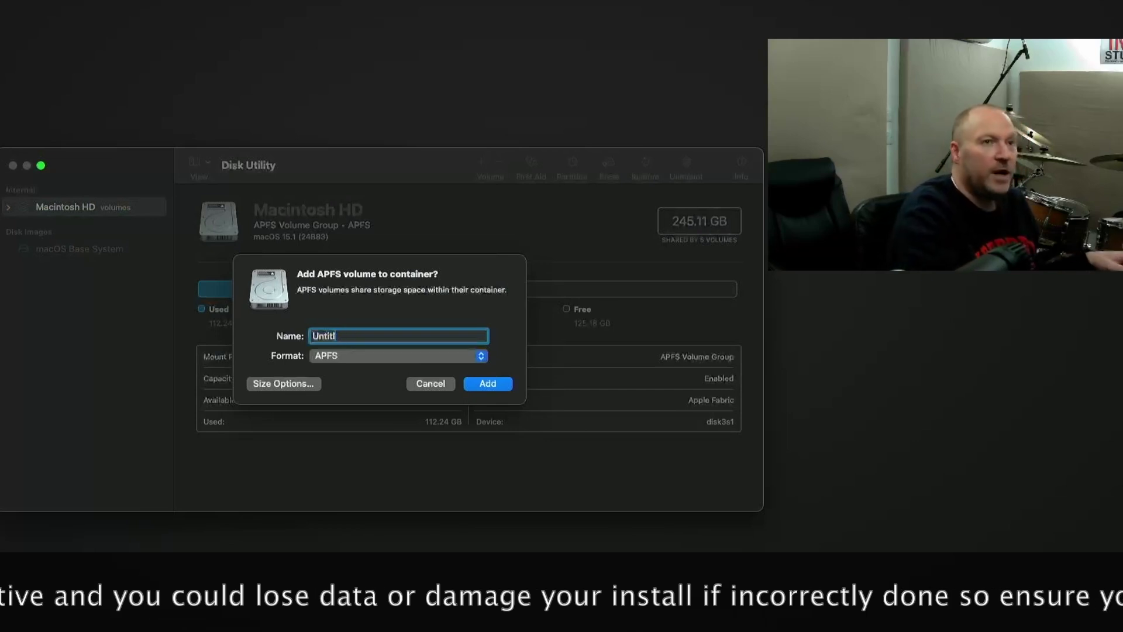
key("BackSpace")
key("BackSpace")
key("BackSpace")
key("BackSpace")
key("BackSpace")
key("BackSpace")
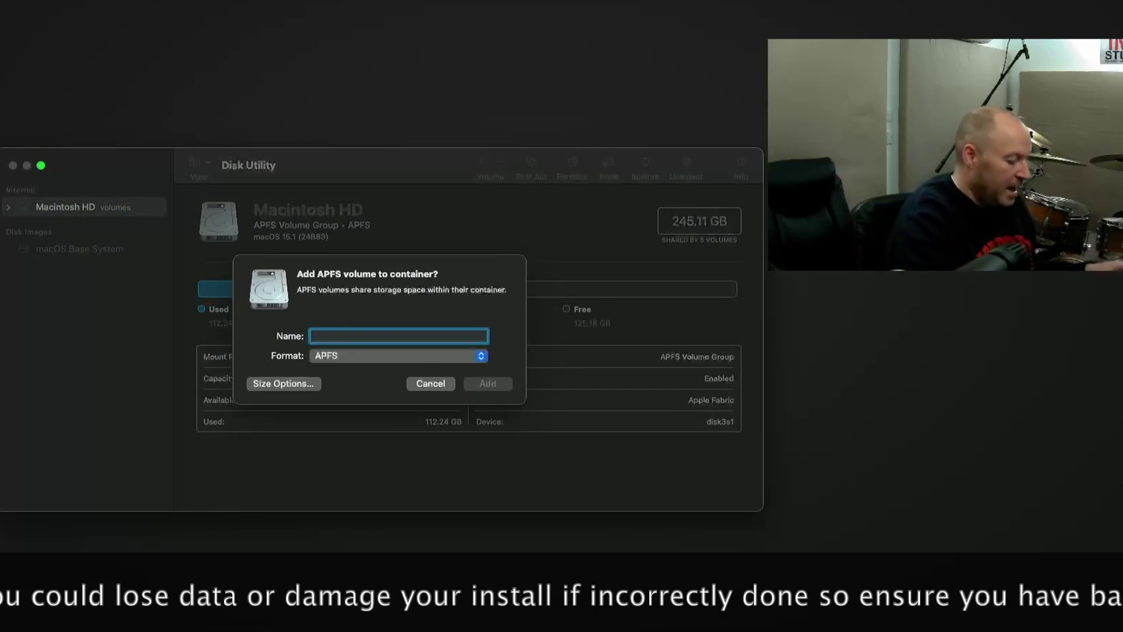
type("test partition")
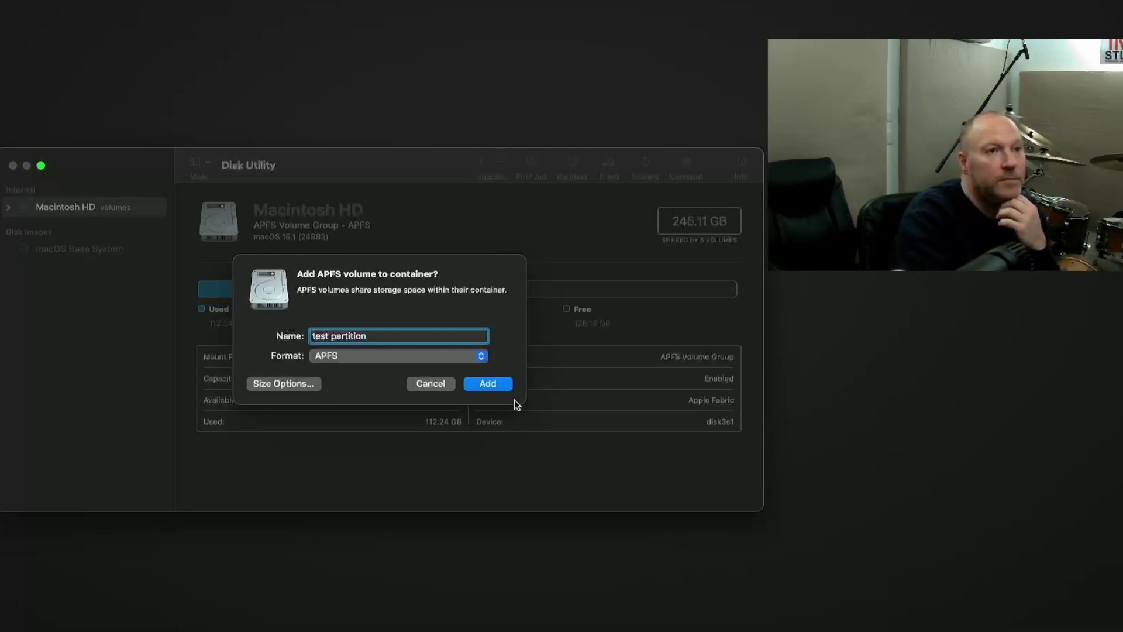
left_click(485, 385)
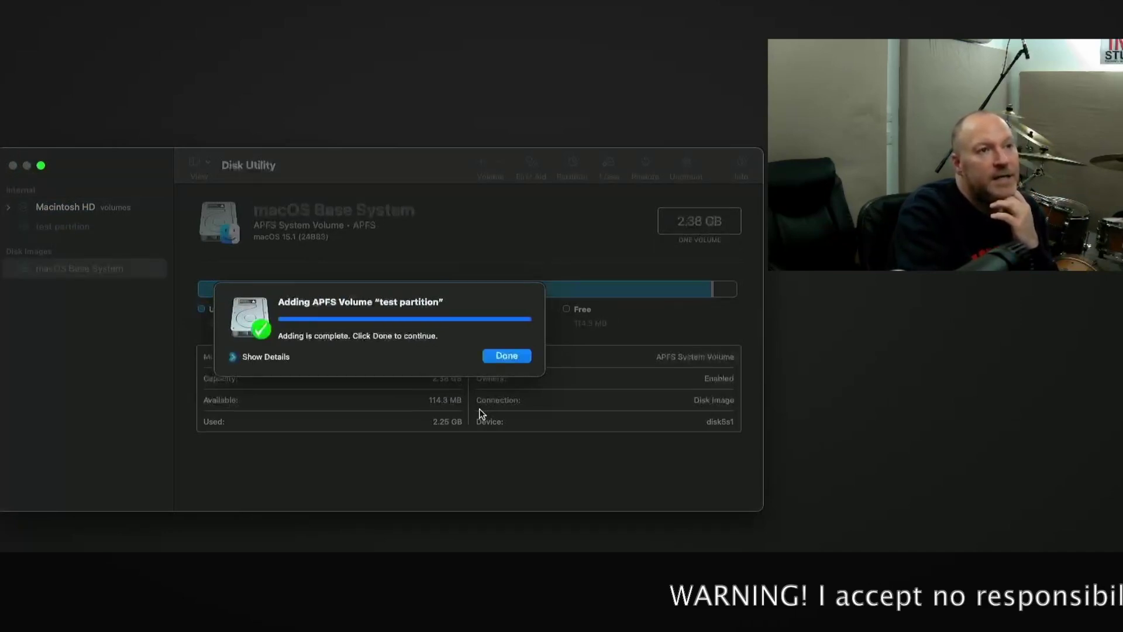
left_click(522, 356)
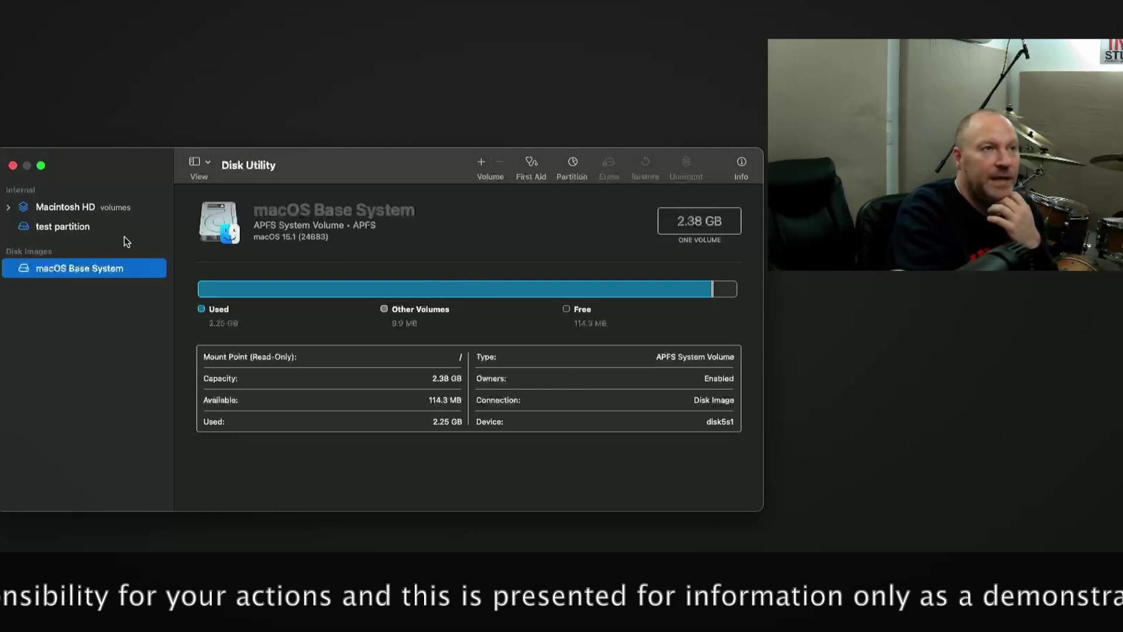
Review the Macintosh HD and test partition details, then quit Disk Utility.
left_click(63, 228)
left_click(71, 209)
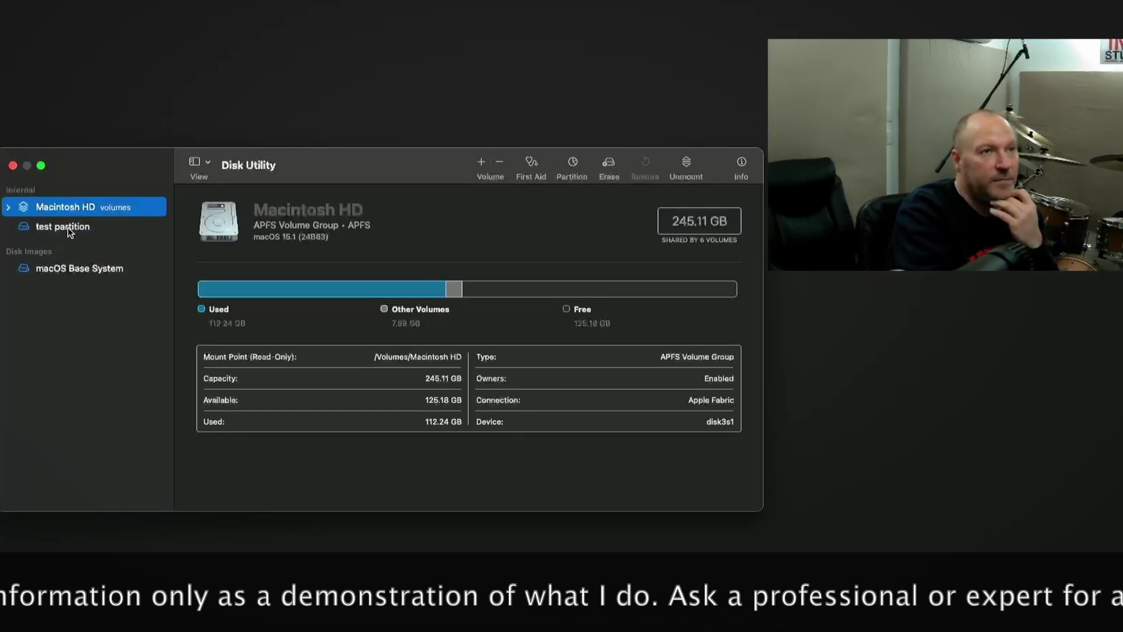
left_click(69, 229)
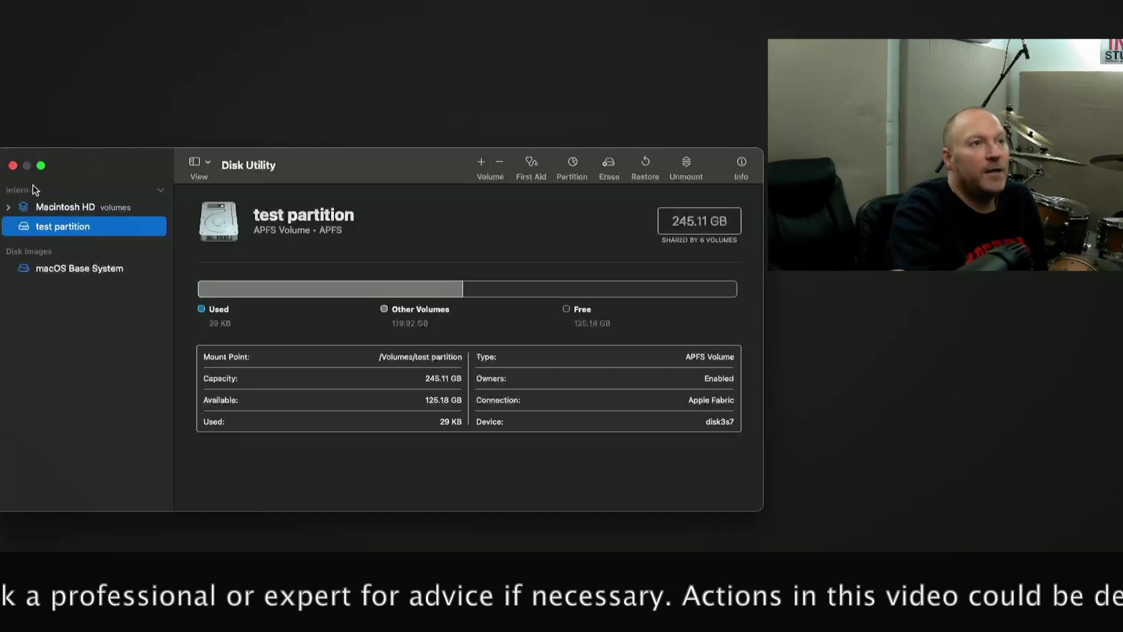
left_click(12, 166)
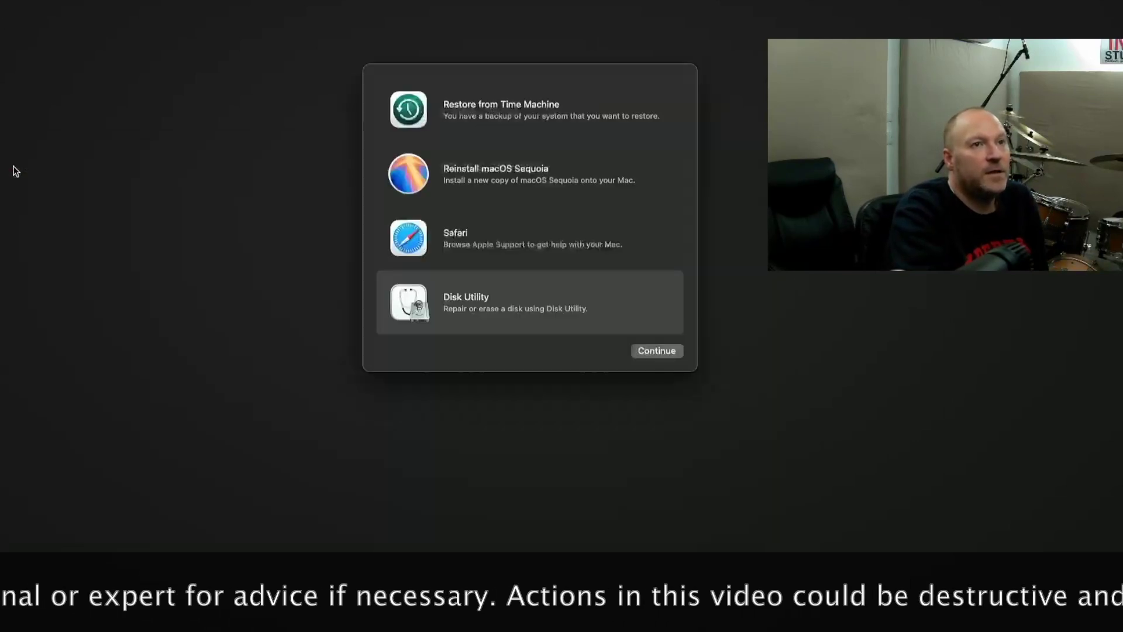
Choose Reinstall macOS Sequoia and continue past the installer intro to the licence agreement.
left_click(507, 173)
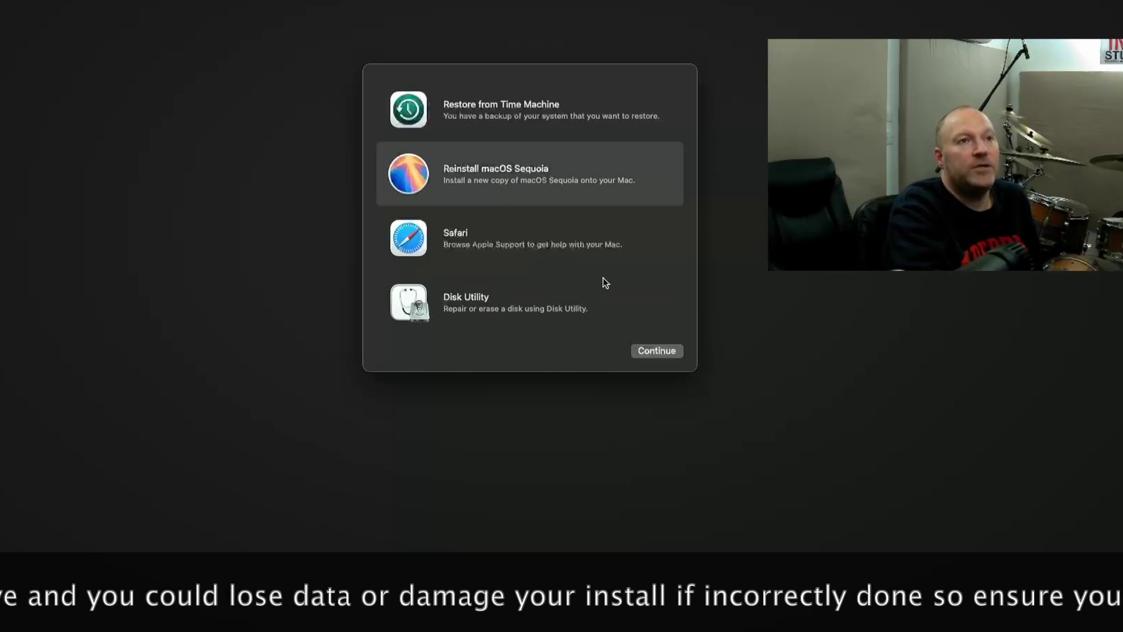
left_click(656, 351)
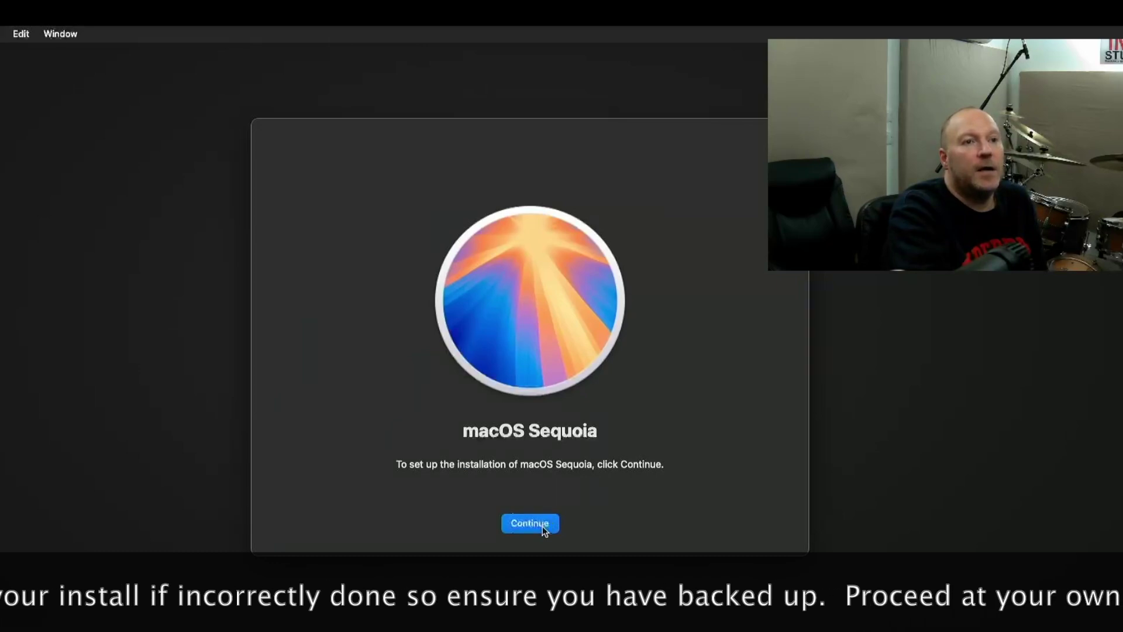
left_click(543, 526)
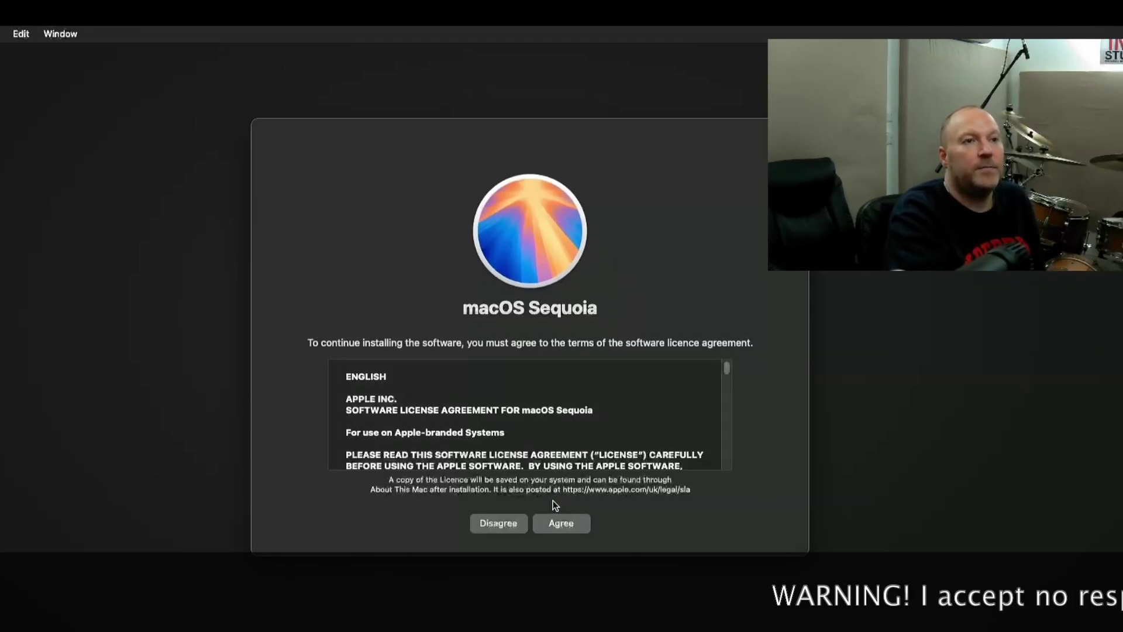
Agree to the licence, install to the 'test partition' disk, and pick the volume's owner.
left_click(576, 528)
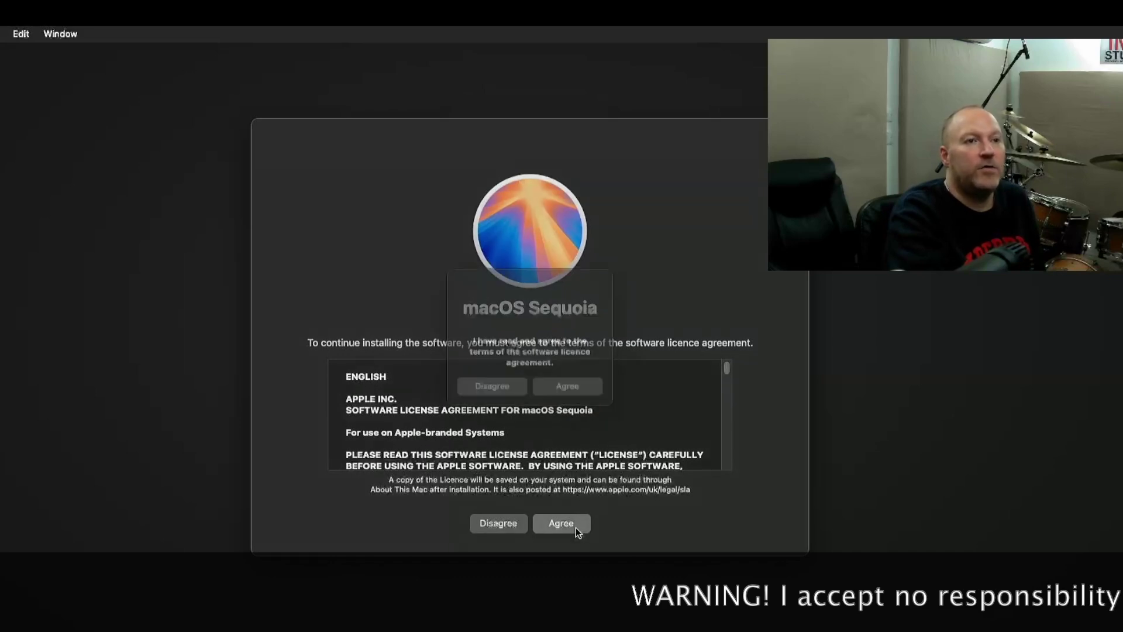
left_click(570, 390)
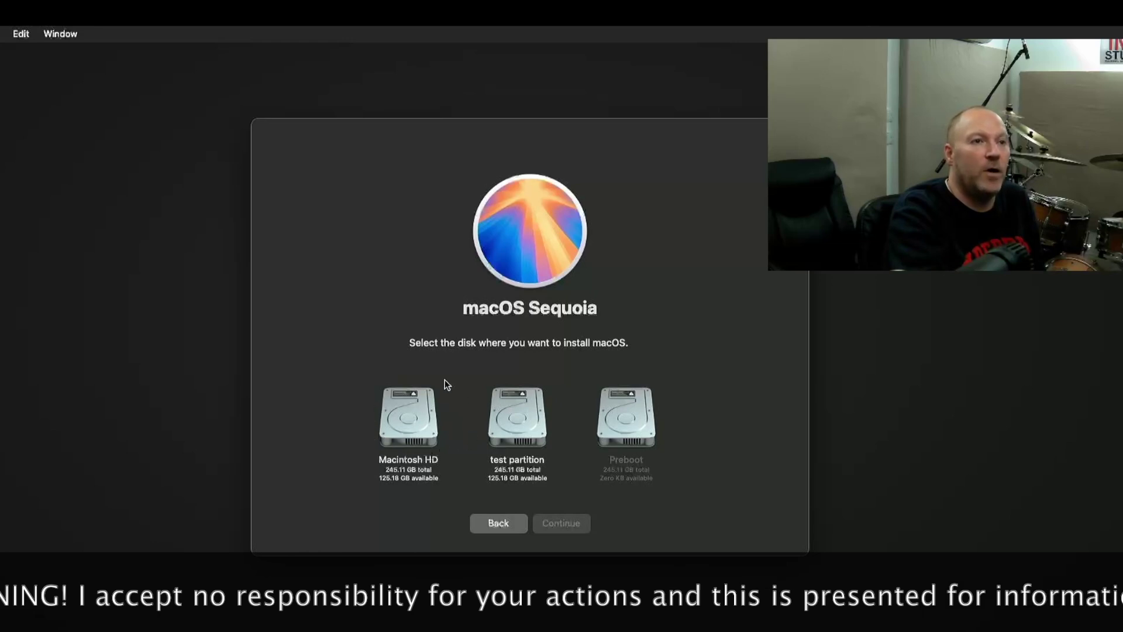
left_click(532, 425)
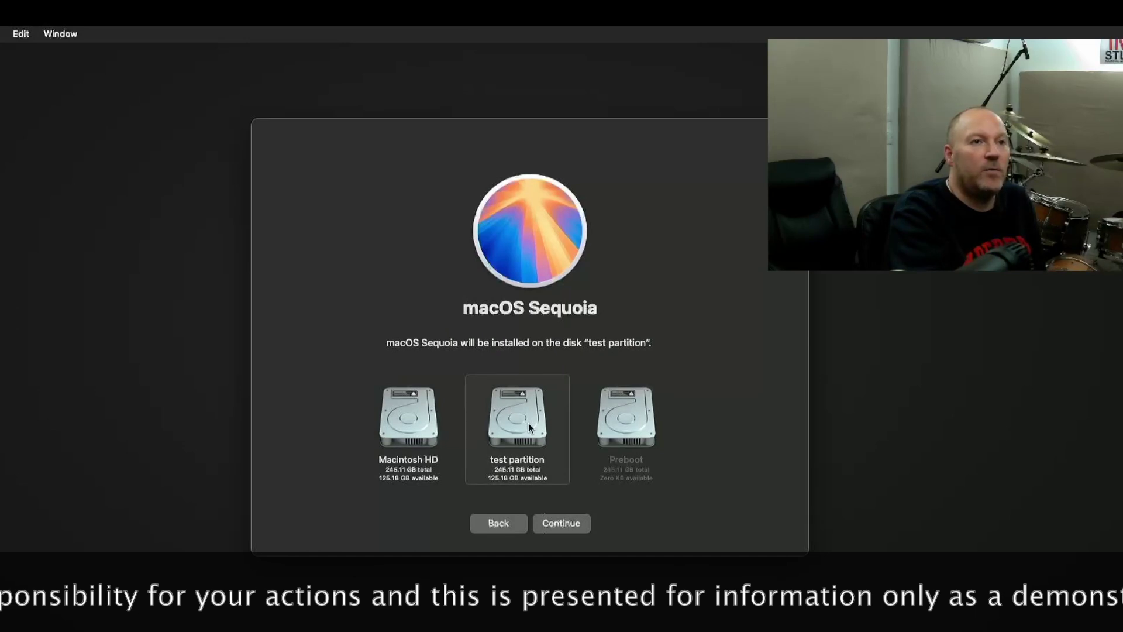
left_click(564, 522)
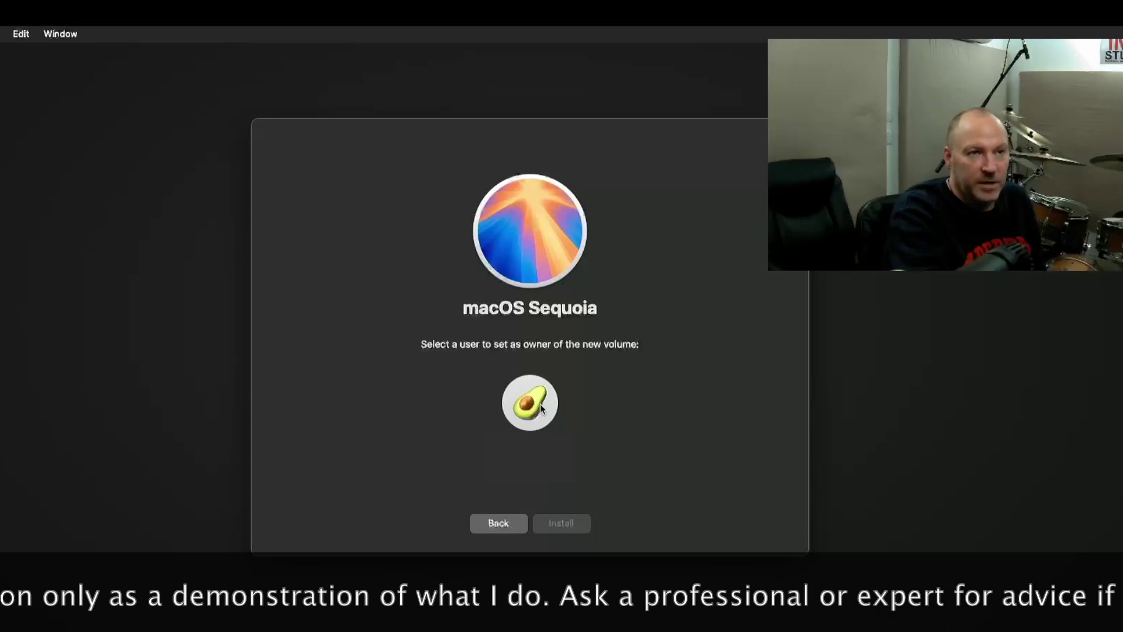
left_click(540, 404)
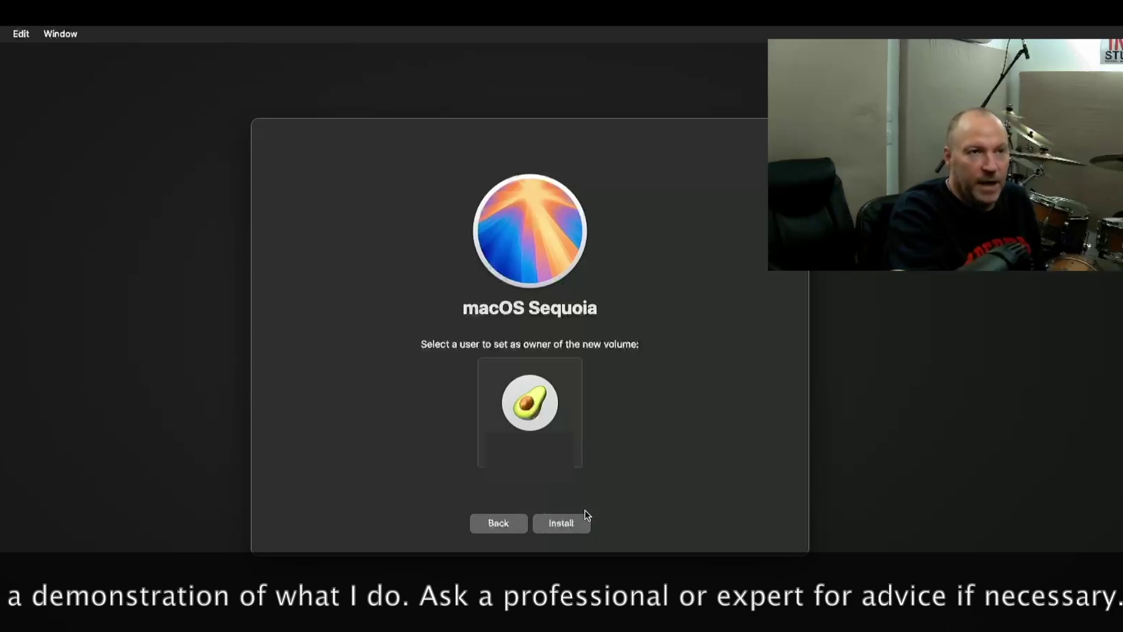
Start the installation, authenticating with the administrator and user passwords.
left_click(580, 524)
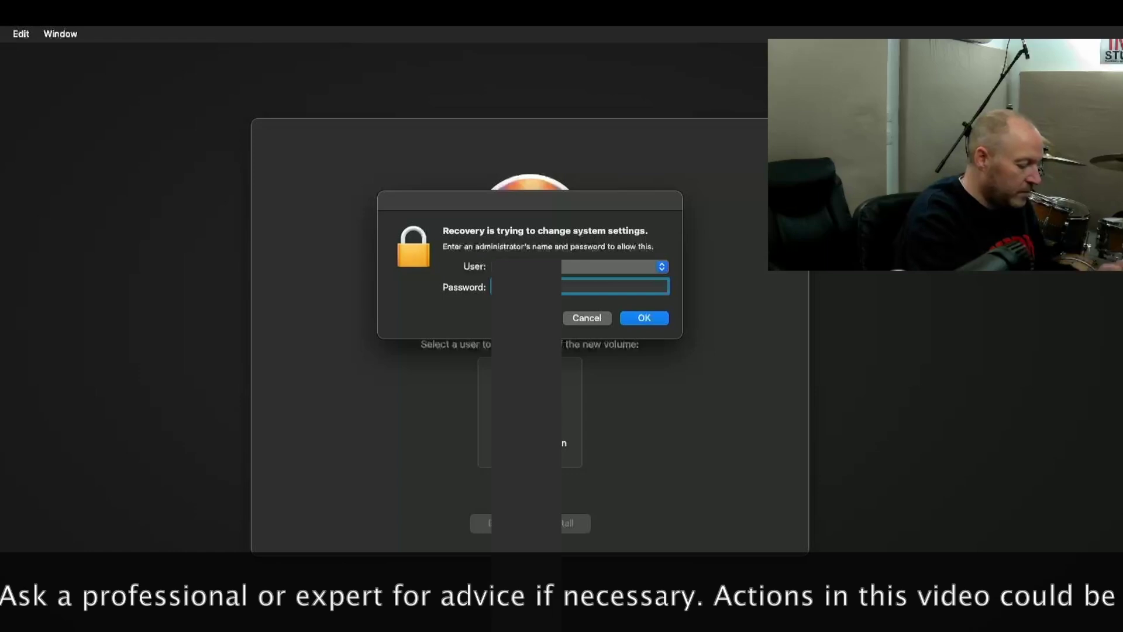
key("Return")
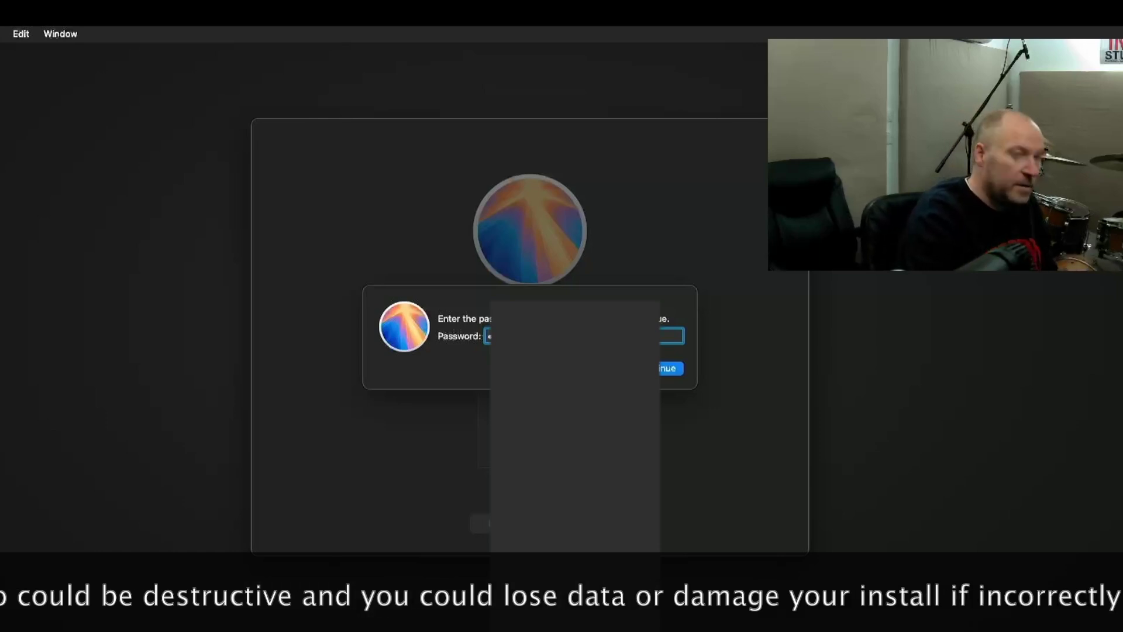
key("Return")
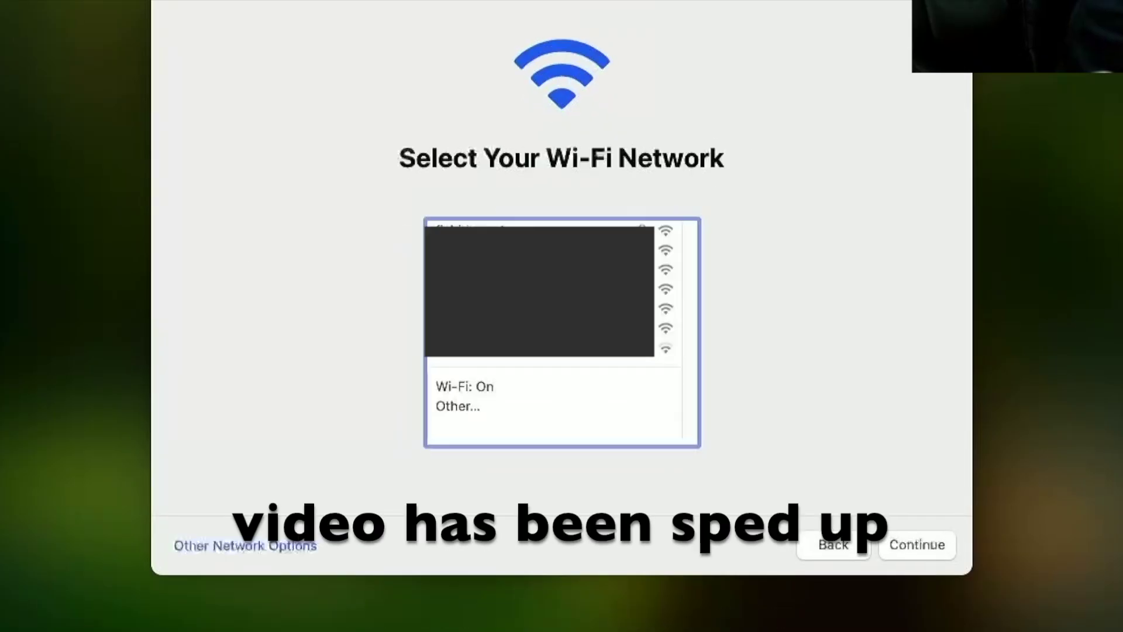
Join the chosen Wi-Fi network and create the computer account.
key("Return")
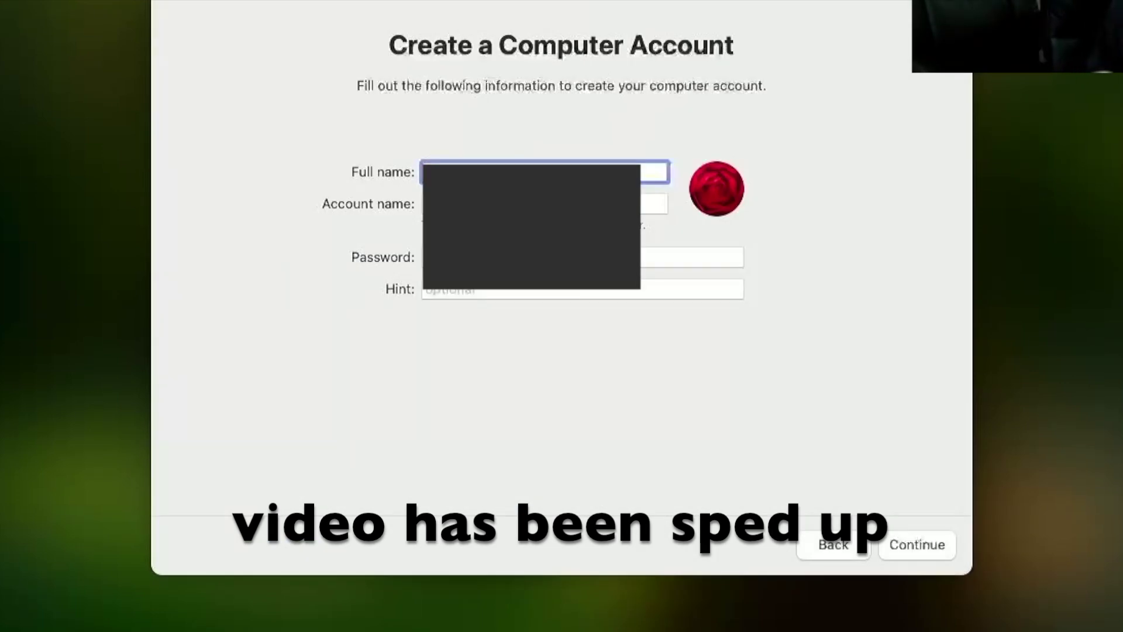
key("Tab")
key("Tab")
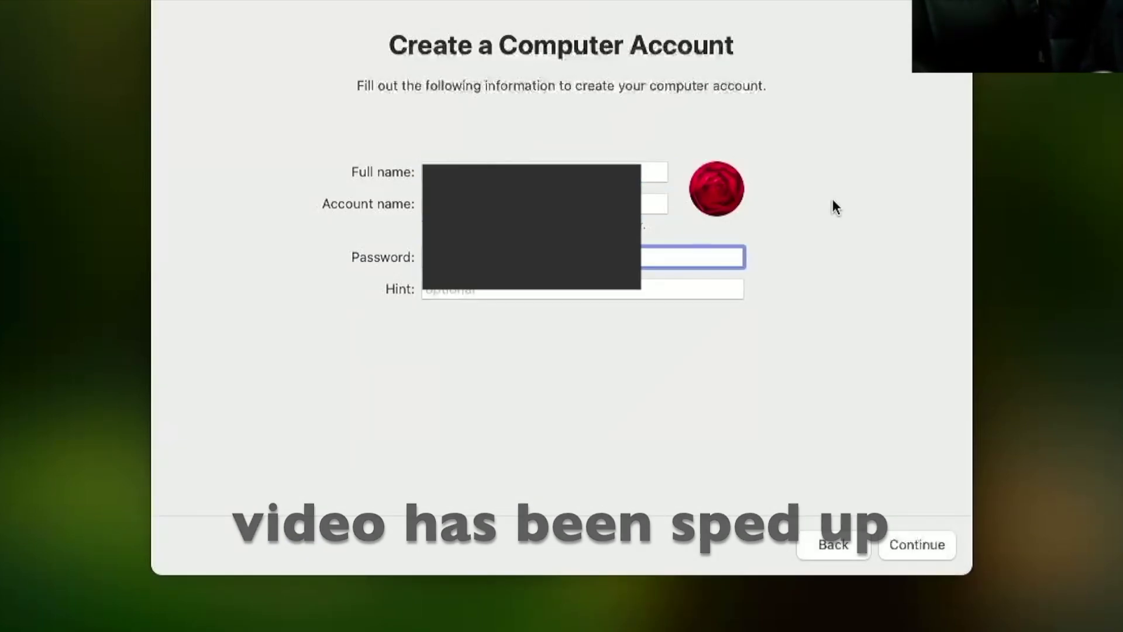
left_click(917, 544)
left_click(917, 544)
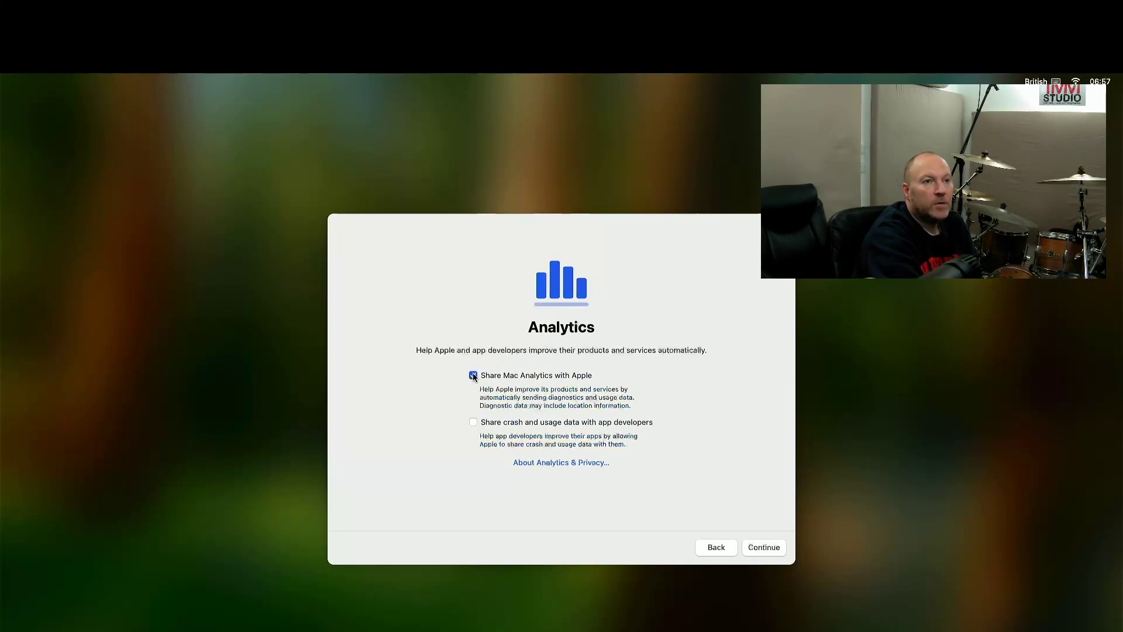
Turn off Mac Analytics sharing, defer Screen Time, and choose the Dark appearance.
left_click(474, 375)
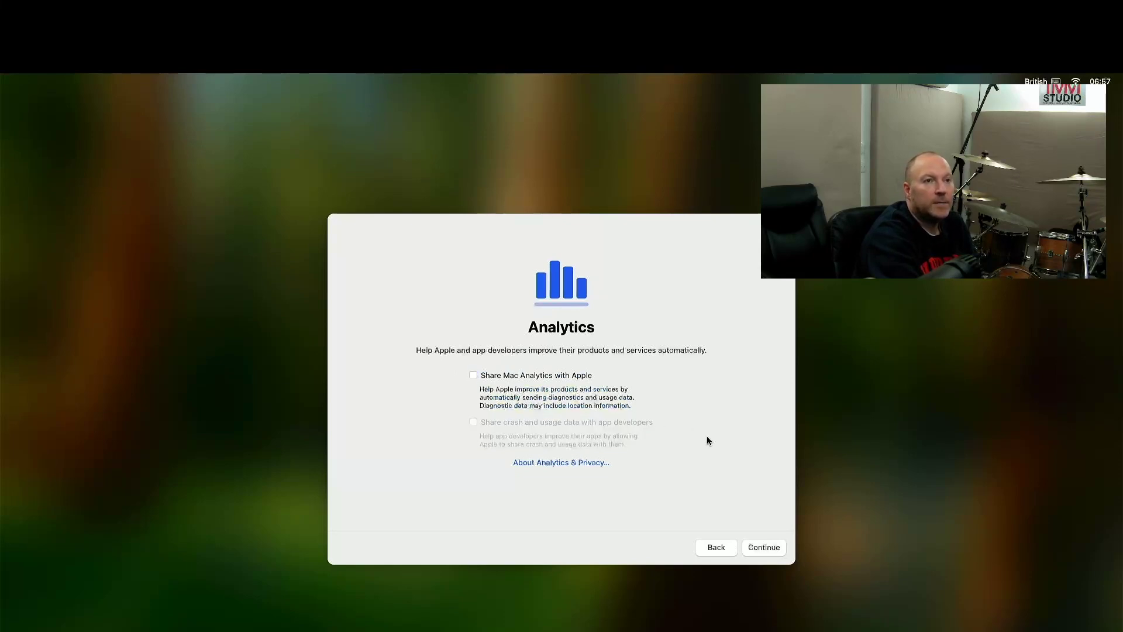
left_click(766, 548)
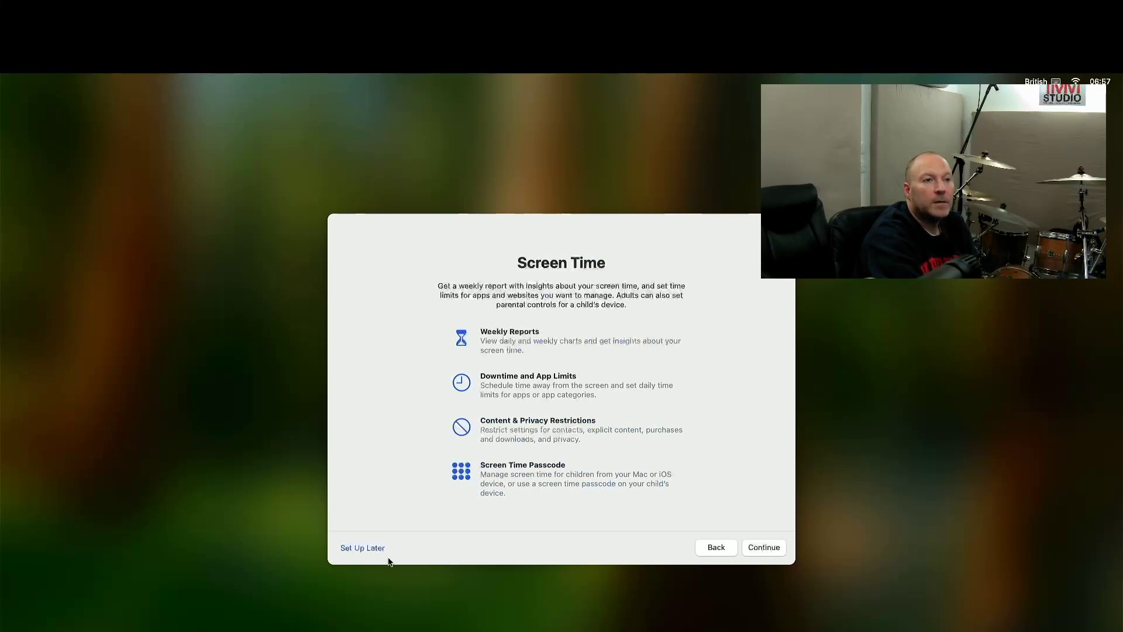
left_click(370, 548)
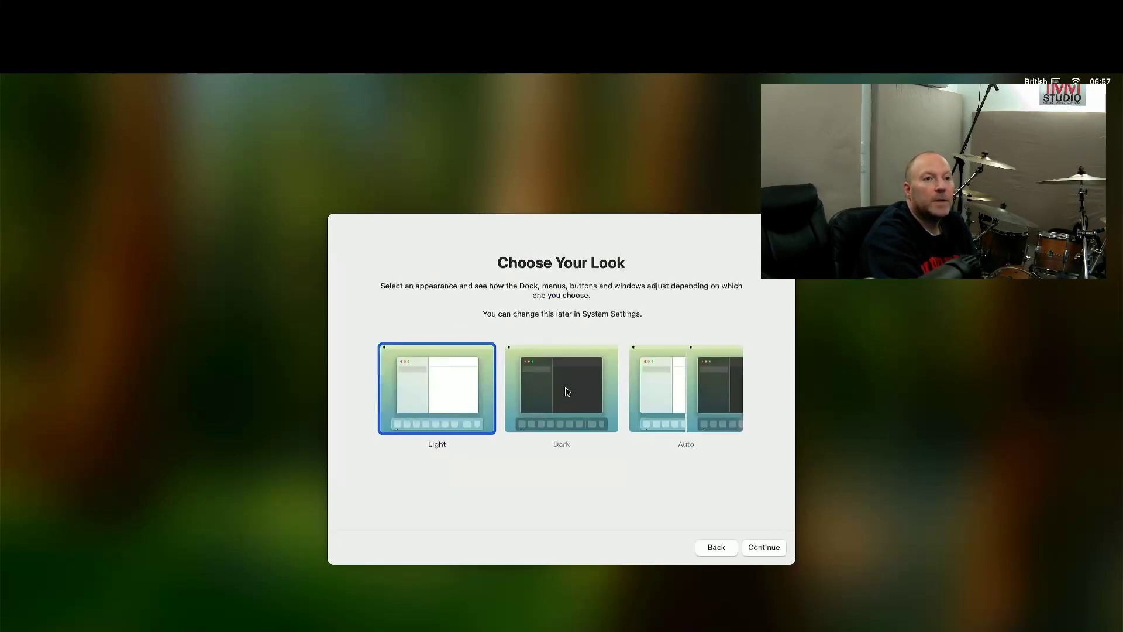
left_click(585, 405)
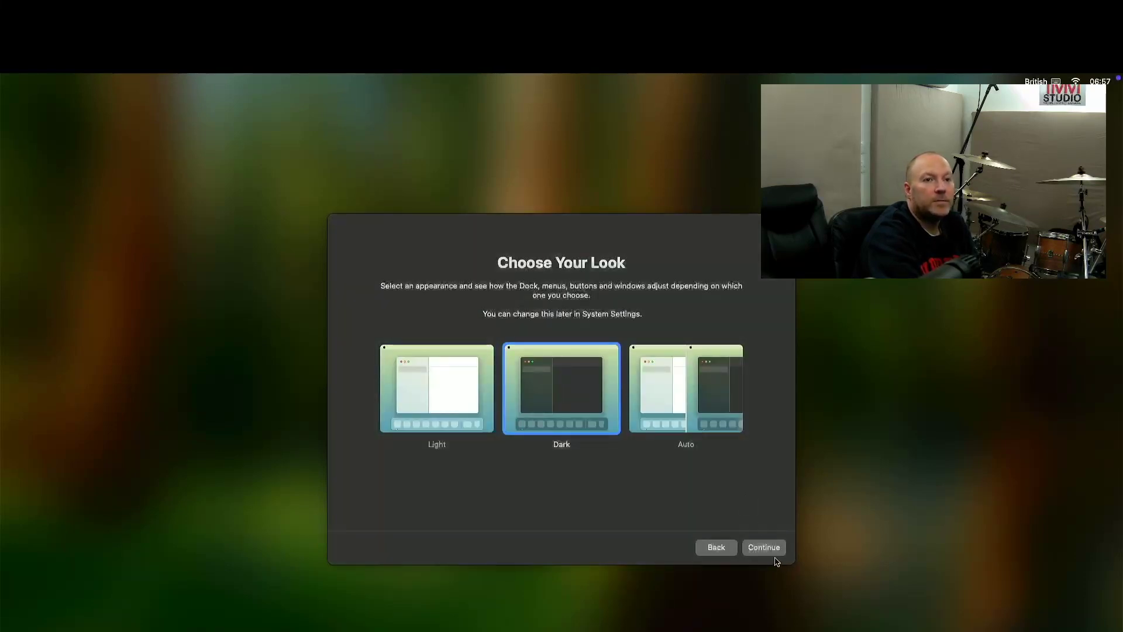
left_click(766, 552)
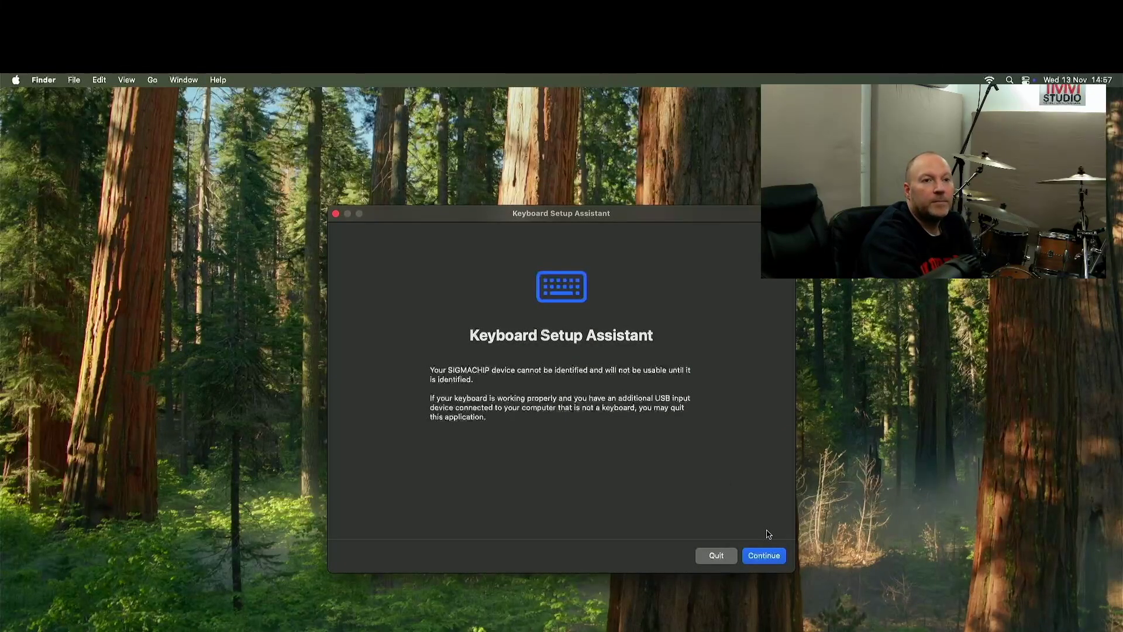
Identify the keyboard as ISO (International) by pressing the key beside left Shift.
left_click(774, 555)
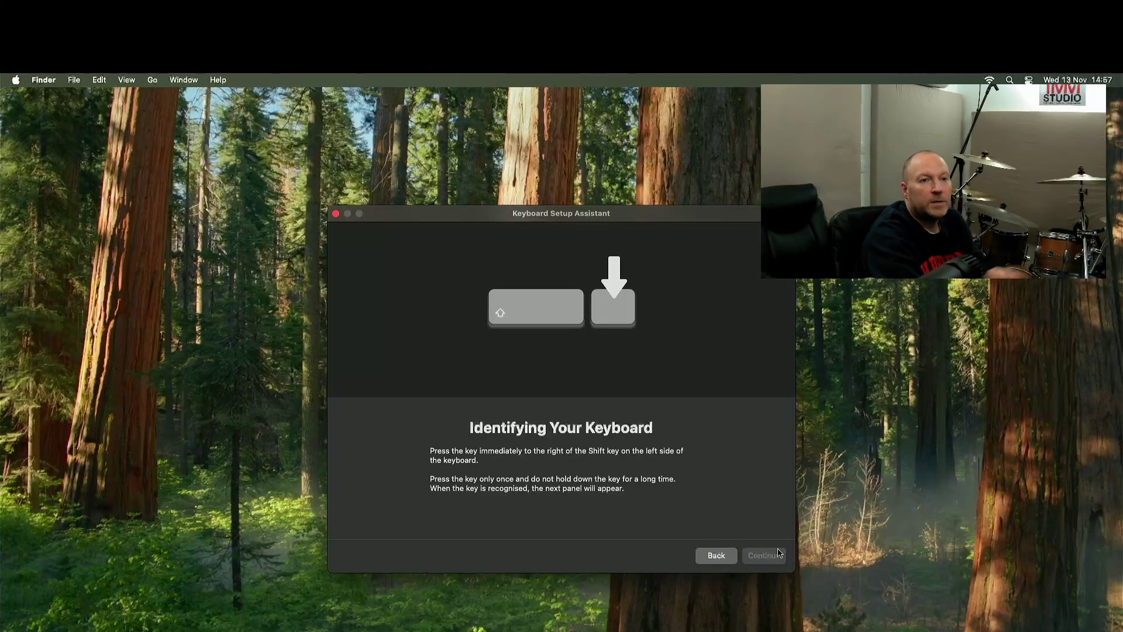
key("grave")
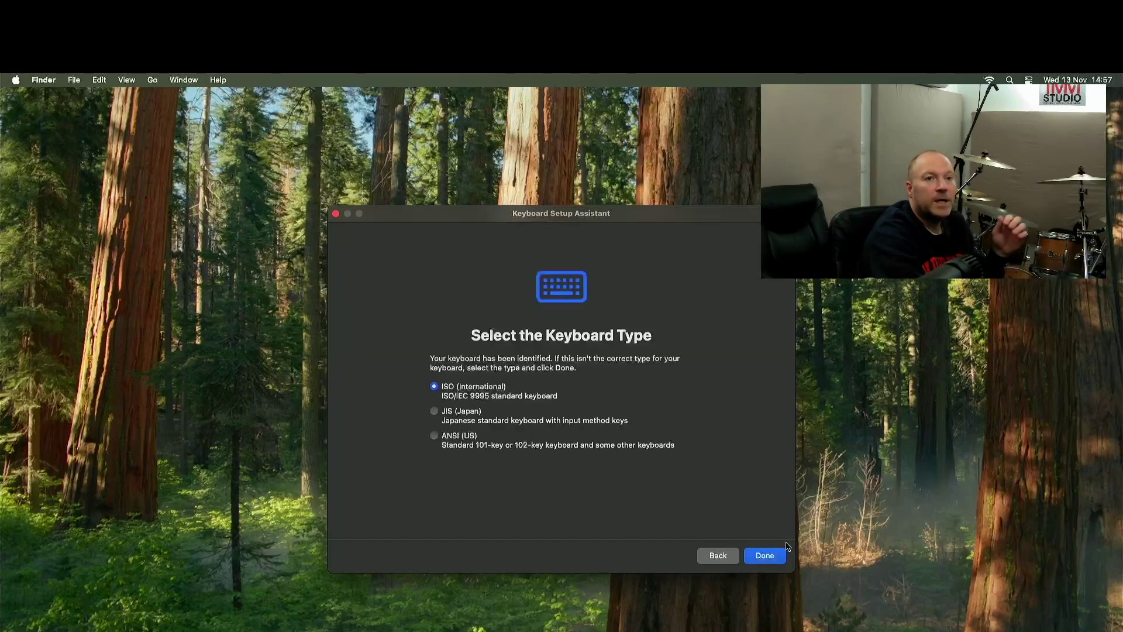